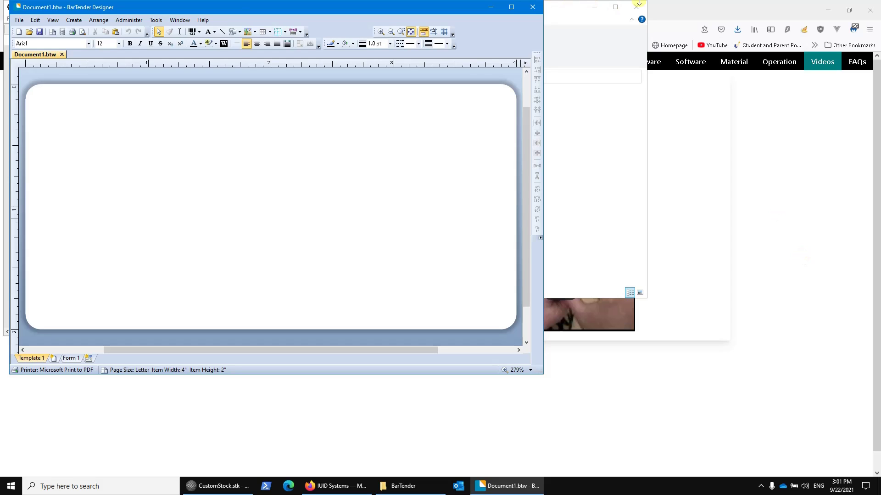
Switch the label to Zebra Technologies Inc. stock 18927 - PolyPro 1000, a 3" x 3" rounded square
left_click(53, 35)
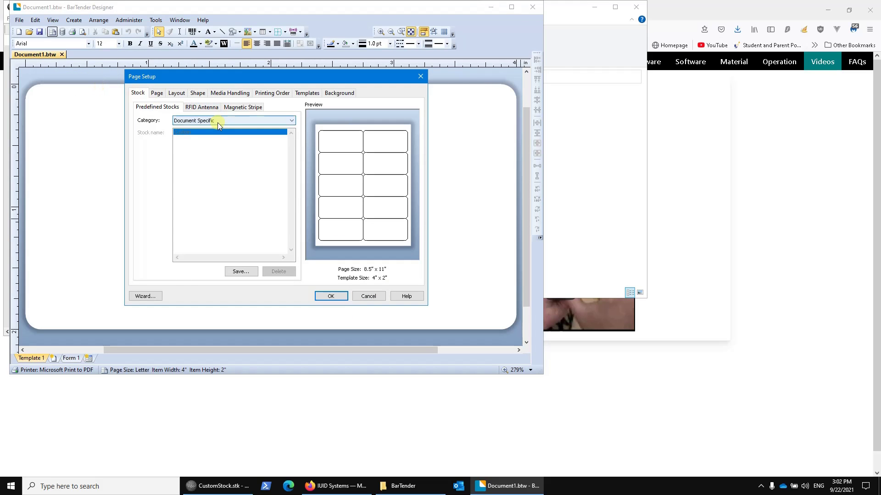
left_click(217, 122)
left_click_drag(290, 177, 288, 265)
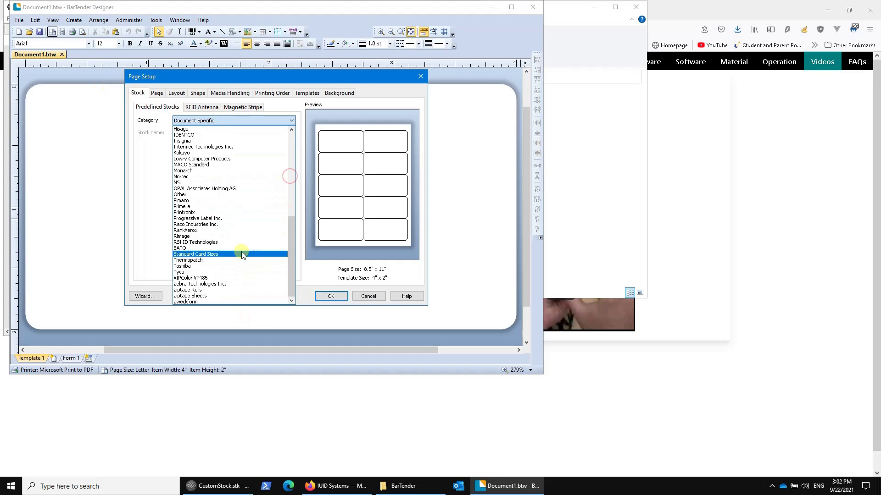
left_click(213, 284)
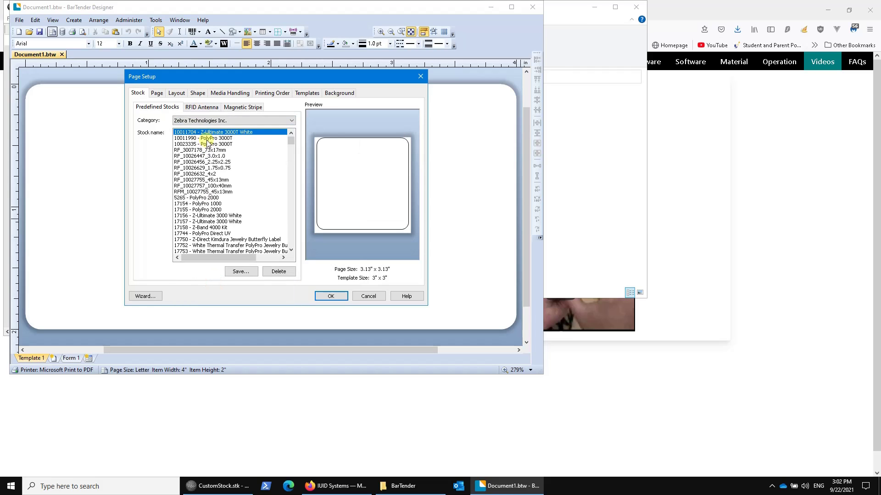
left_click(204, 222)
scroll(203, 224, "down", 6)
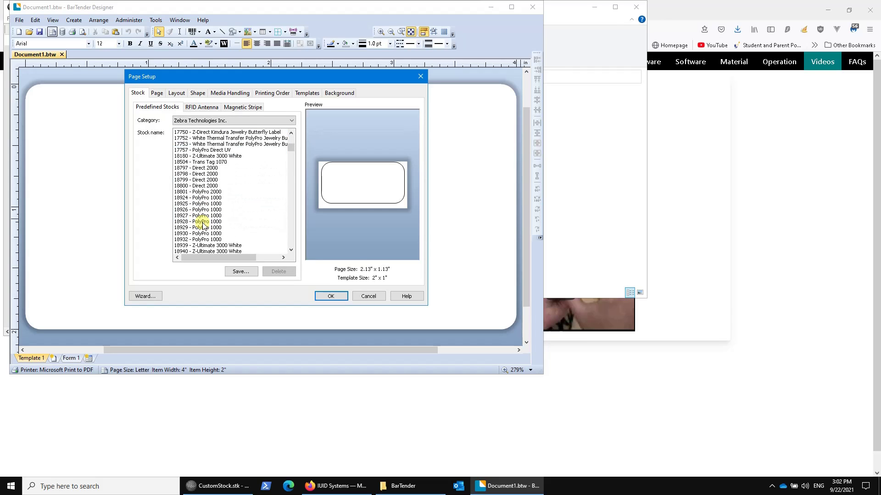
key("Down")
key("Down")
key("Down")
key("Down")
key("Down")
key("Down")
key("Down")
key("Down")
key("Down")
key("Down")
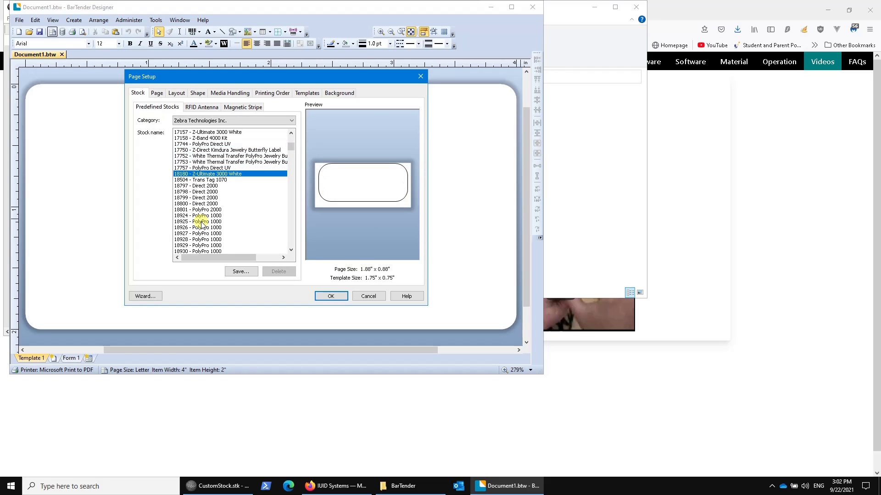
key("Down")
key("Down")
key("Down")
key("Down")
key("Down")
key("Down")
key("Down")
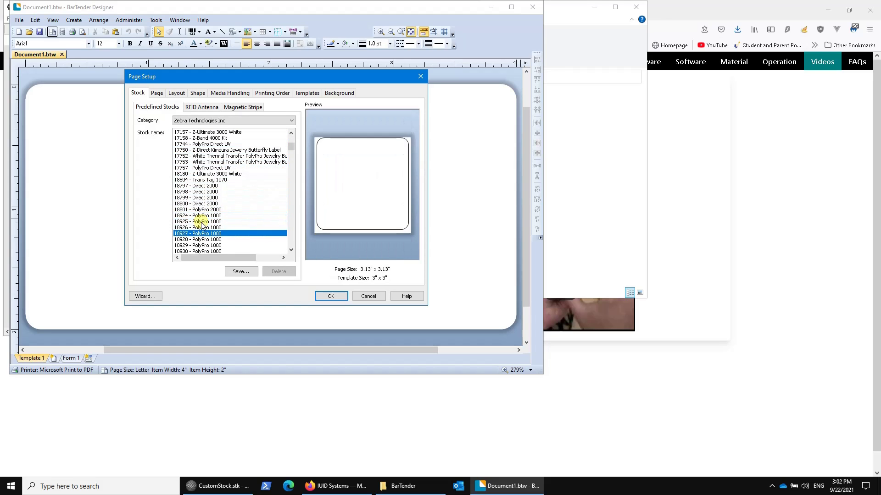
left_click(331, 297)
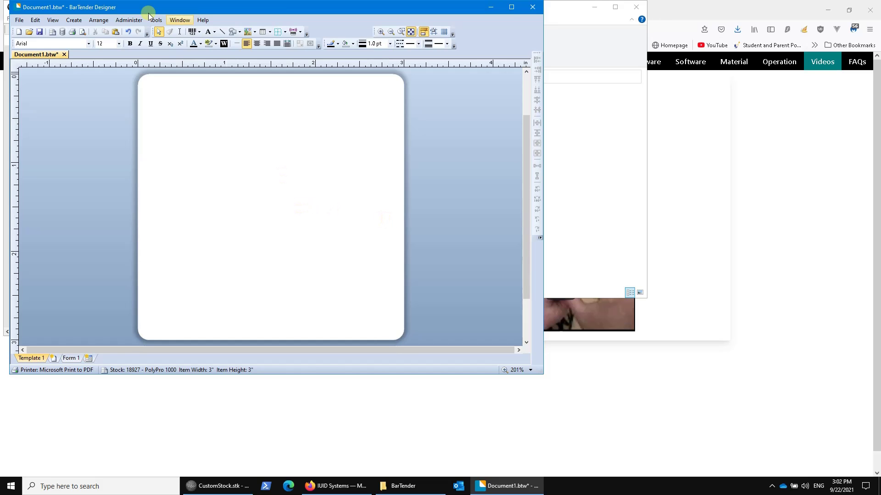
left_click(52, 31)
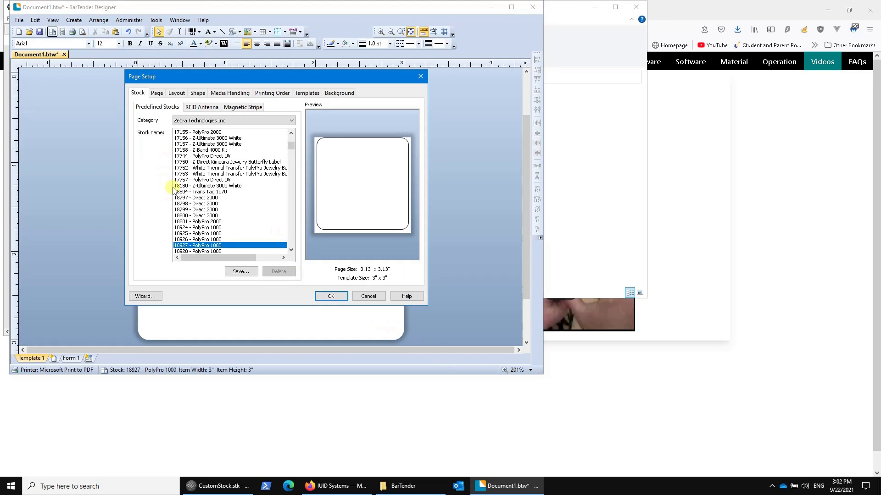
left_click(156, 90)
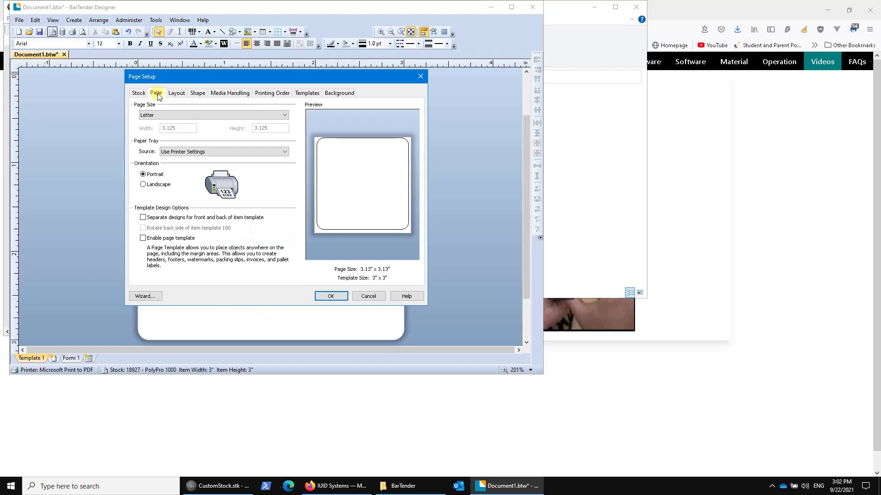
left_click(207, 115)
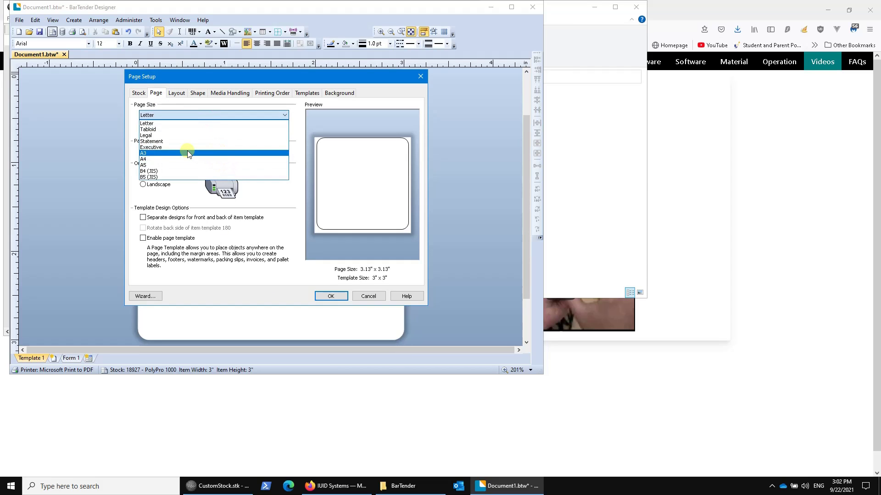
left_click(377, 296)
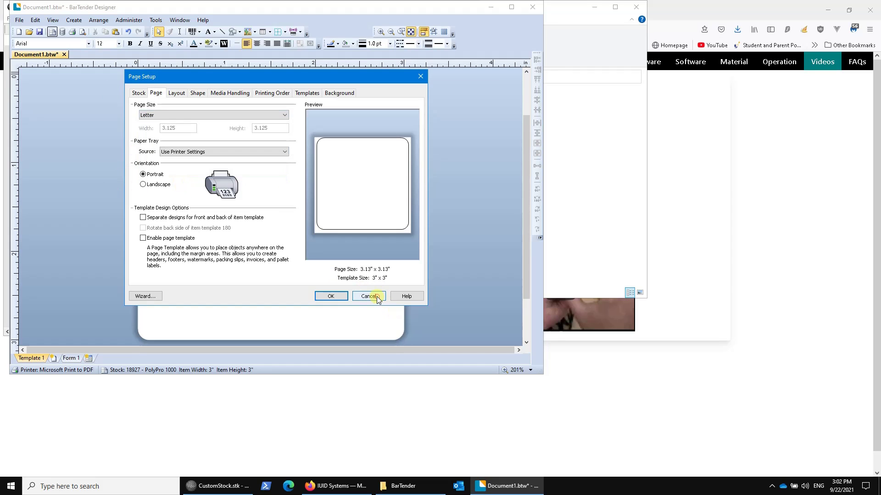
left_click(375, 296)
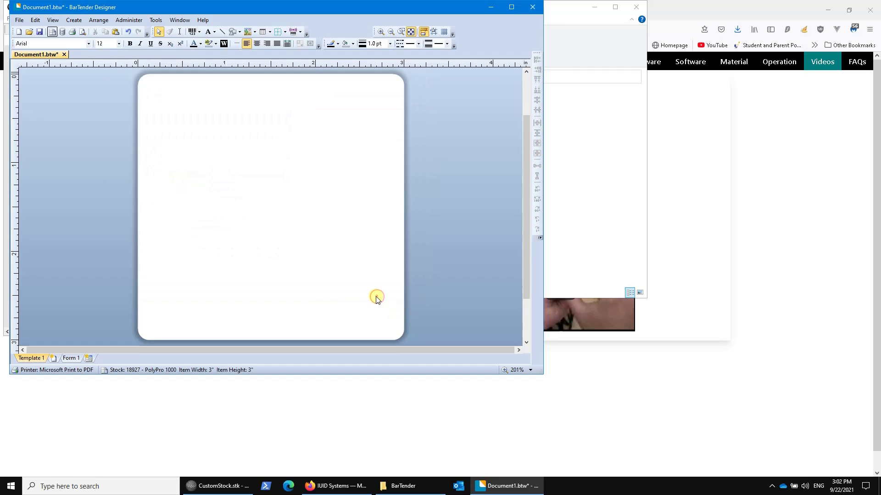
Assign the Epilog Engraver printer to the document and close the print settings
left_click(74, 33)
left_click(248, 116)
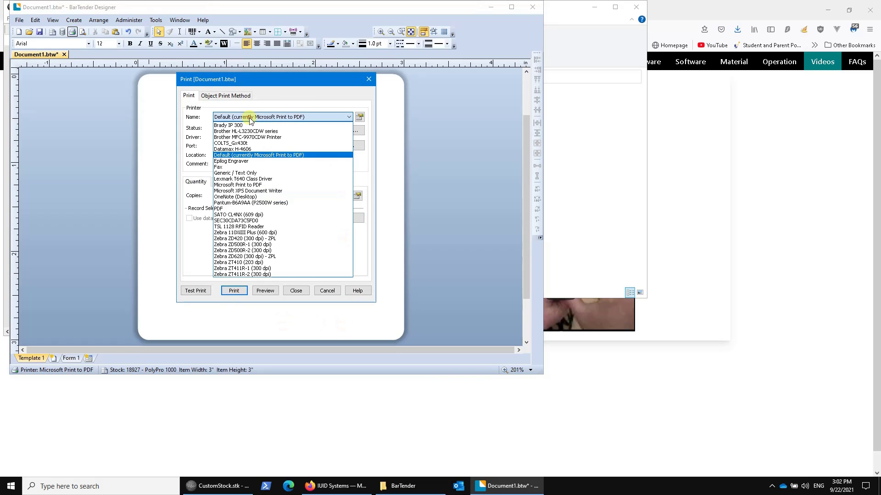
left_click(234, 161)
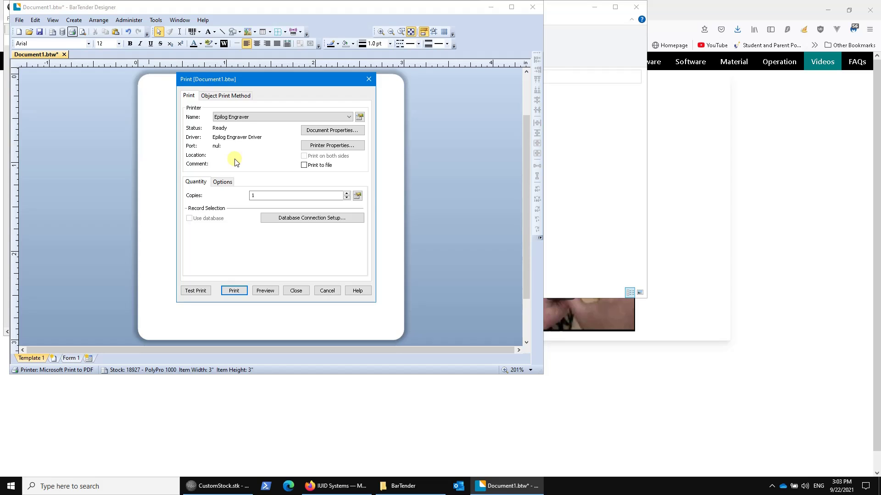
left_click(297, 292)
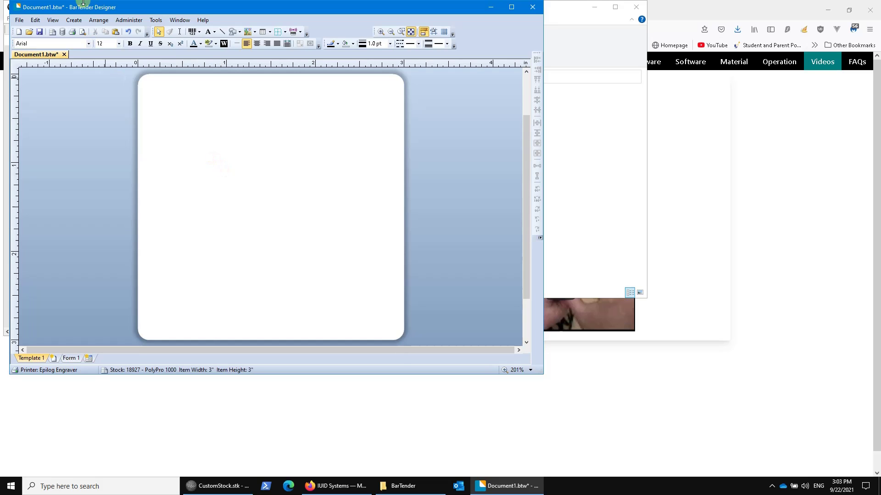
In Page Setup, preview the Direct 2000 and PolyPro 1000 stocks and check the page size
left_click(52, 32)
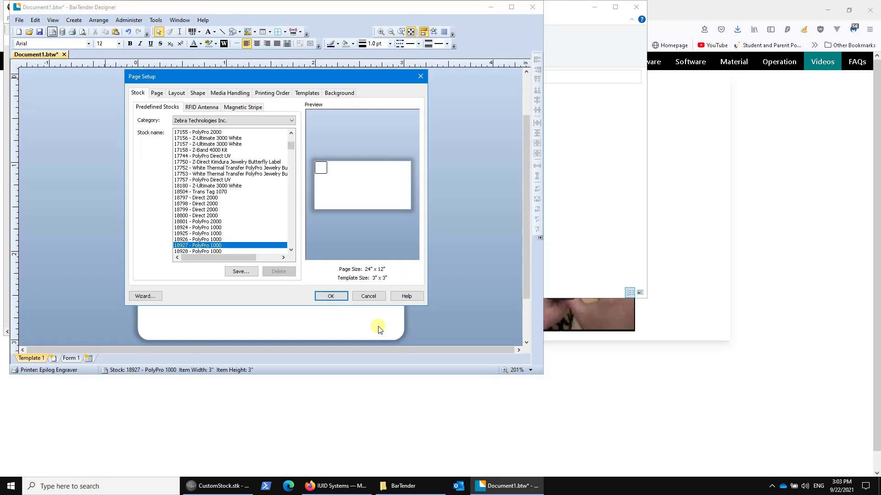
left_click(206, 198)
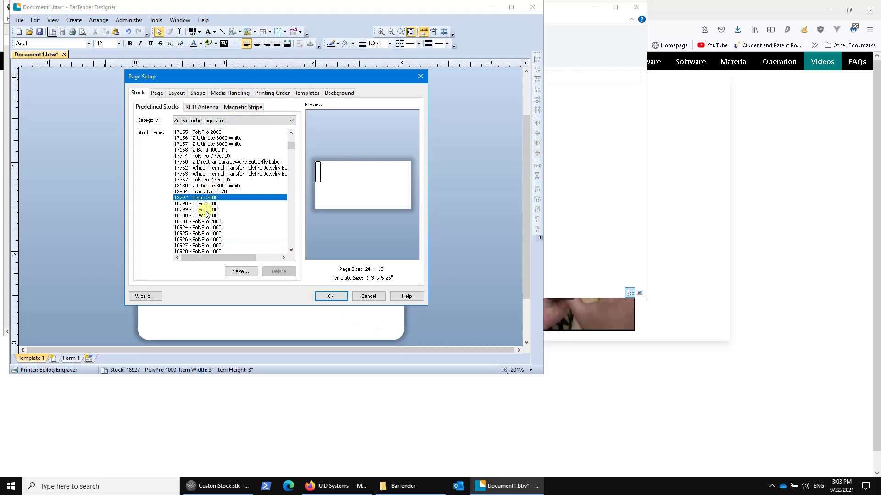
left_click(205, 209)
left_click(210, 228)
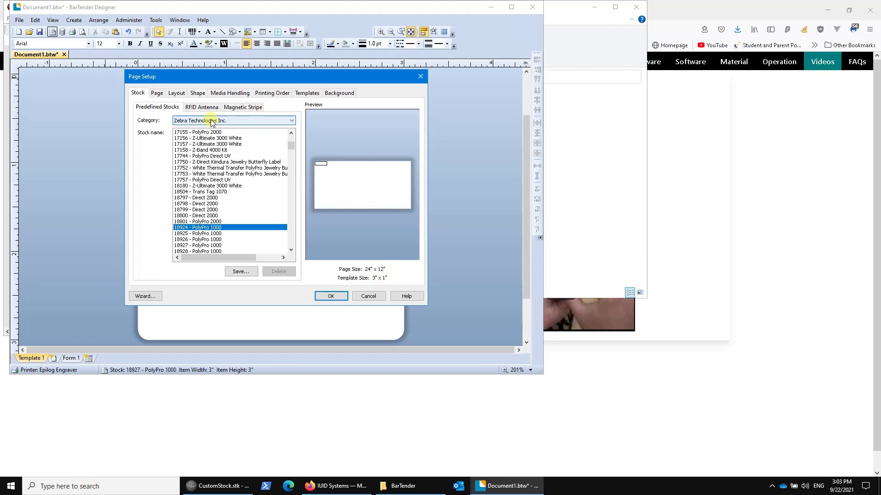
left_click(156, 94)
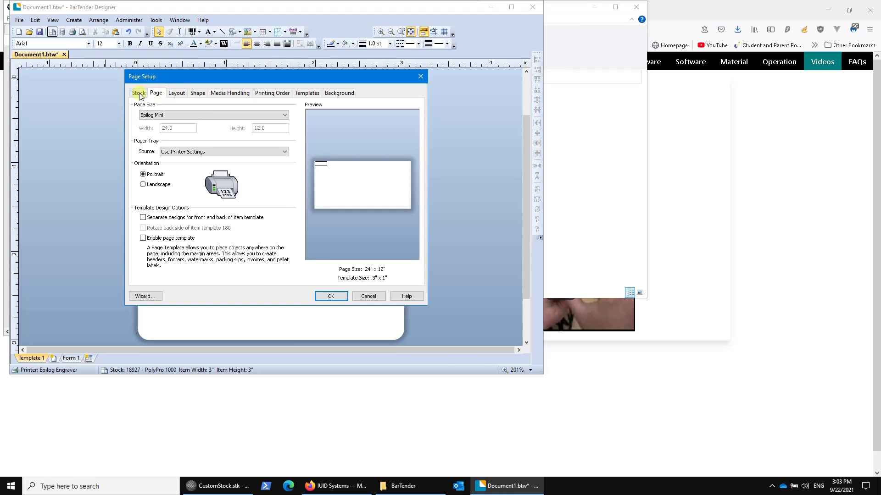
left_click(139, 95)
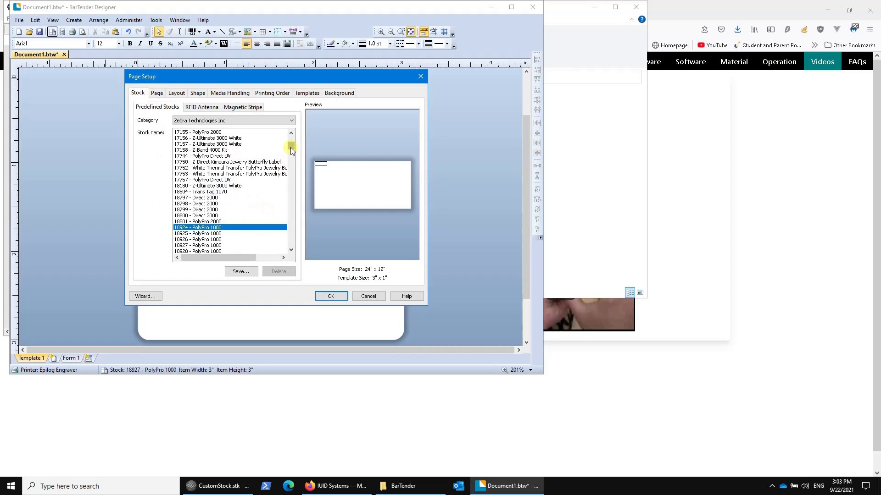
left_click_drag(291, 148, 290, 137)
Switch the stock category to Epilog and select 3x1_FullBed (3" x 1" labels, 24" x 12" page)
left_click(199, 120)
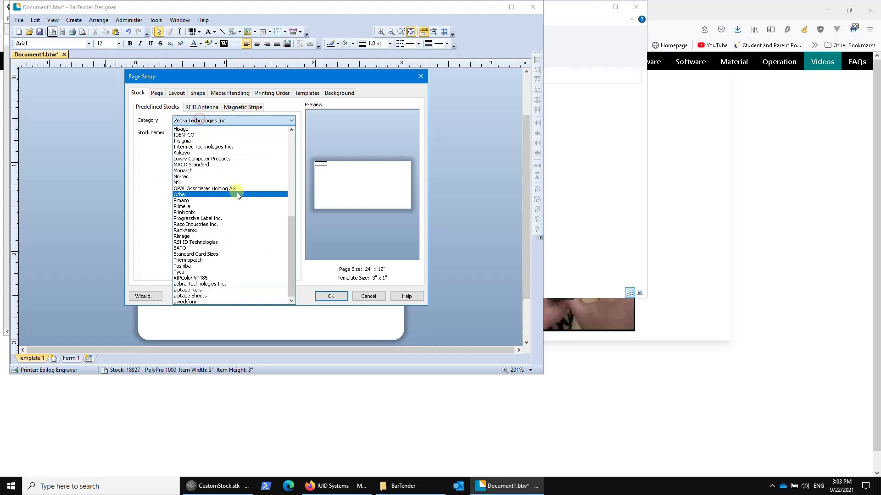
scroll(237, 188, "up", 9)
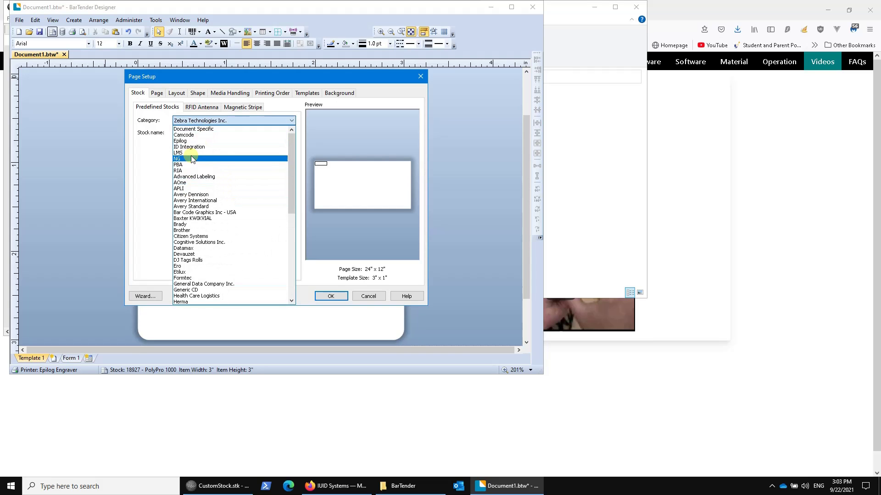
left_click(188, 141)
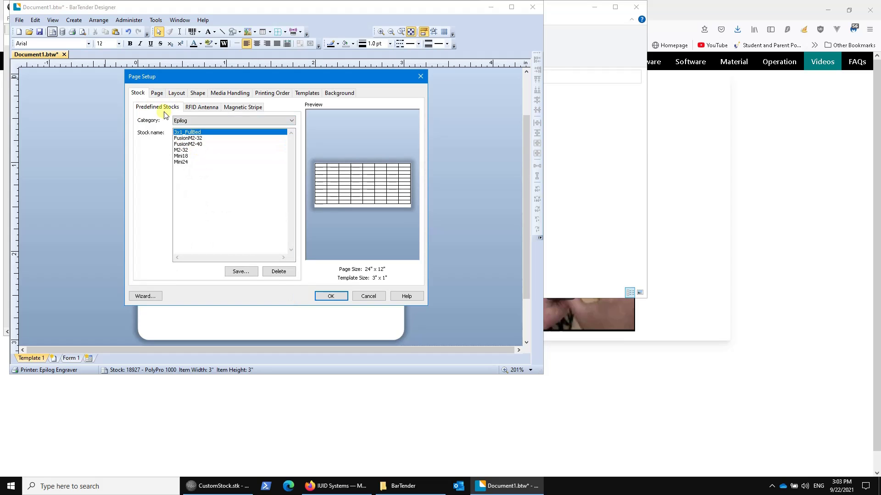
left_click(182, 162)
left_click(181, 157)
left_click(182, 151)
left_click(184, 144)
left_click(186, 132)
left_click(186, 138)
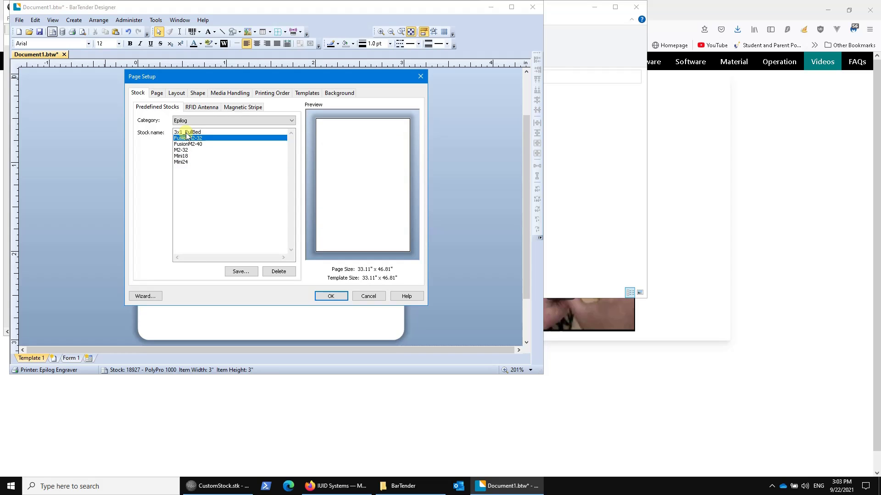
left_click(186, 133)
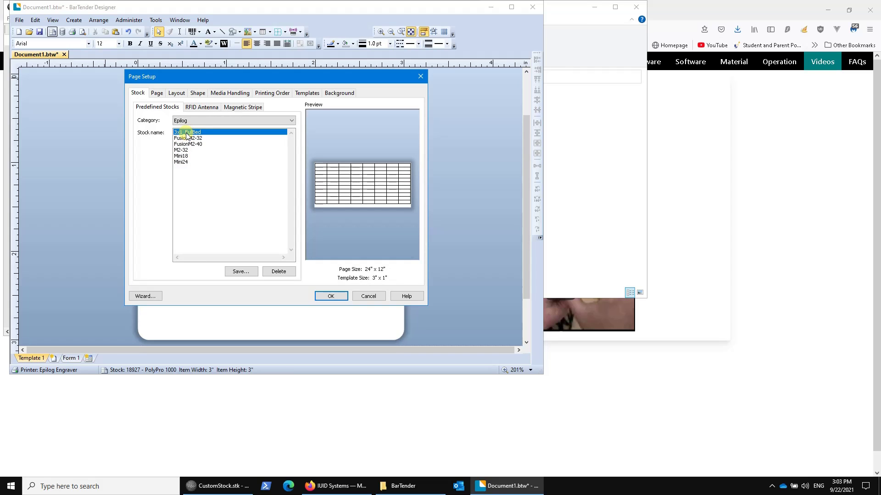
Set the label width to 2" and both label gaps to 0.1"
left_click(157, 94)
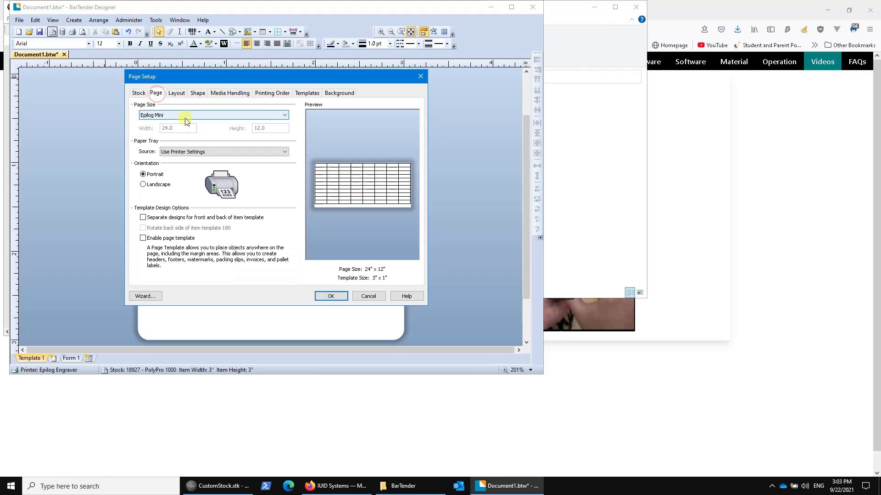
left_click(176, 94)
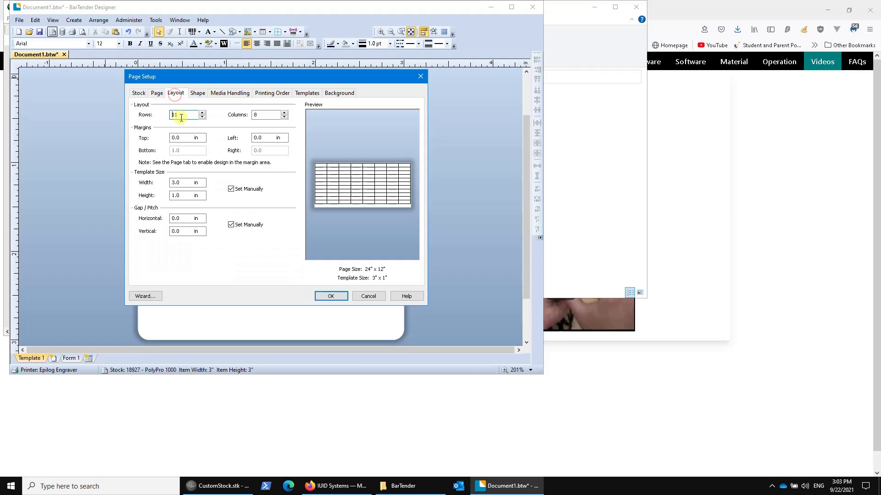
double_click(196, 197)
double_click(178, 182)
type("2")
double_click(184, 219)
type(".1")
key("Tab")
type(".1")
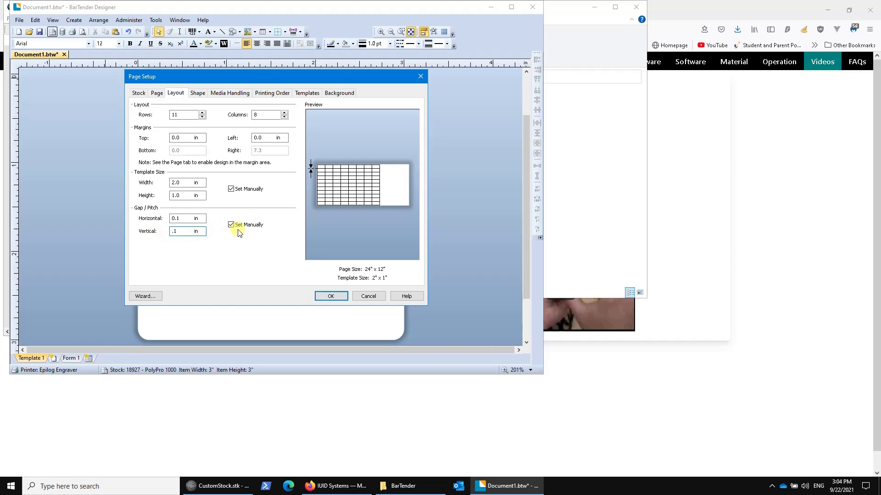
left_click(224, 253)
Lay out the sheet as 4 rows by 11 columns, keeping the Epilog Mini page size
left_click(202, 117)
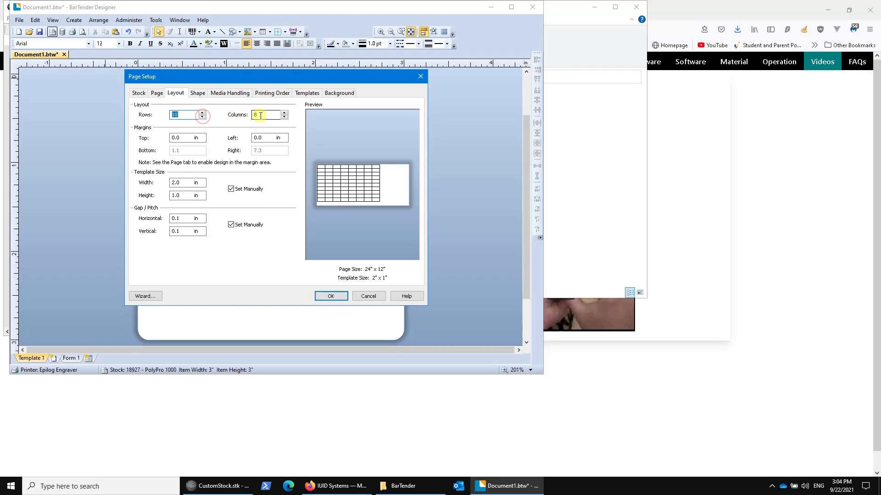
left_click(284, 112)
left_click(285, 112)
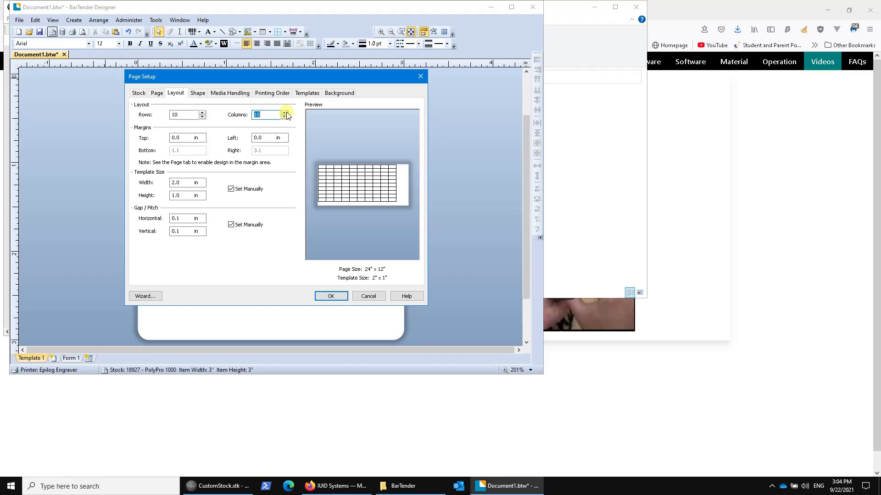
left_click(285, 112)
left_click(155, 94)
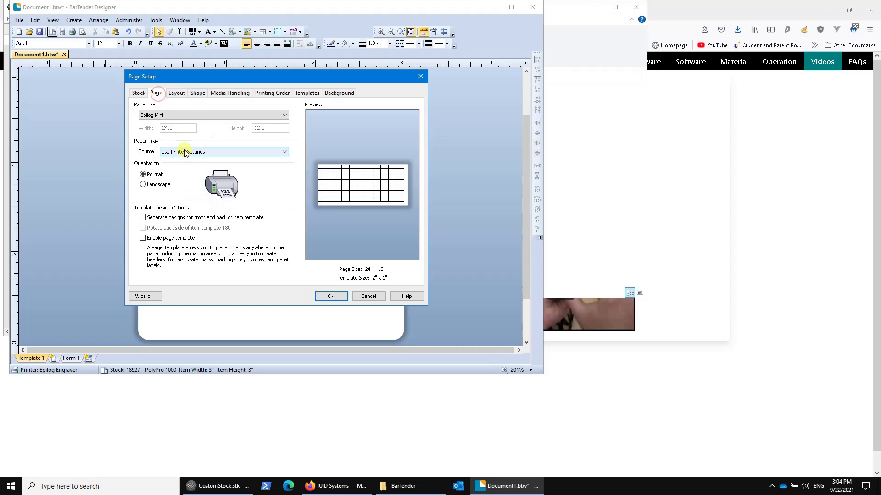
left_click(186, 115)
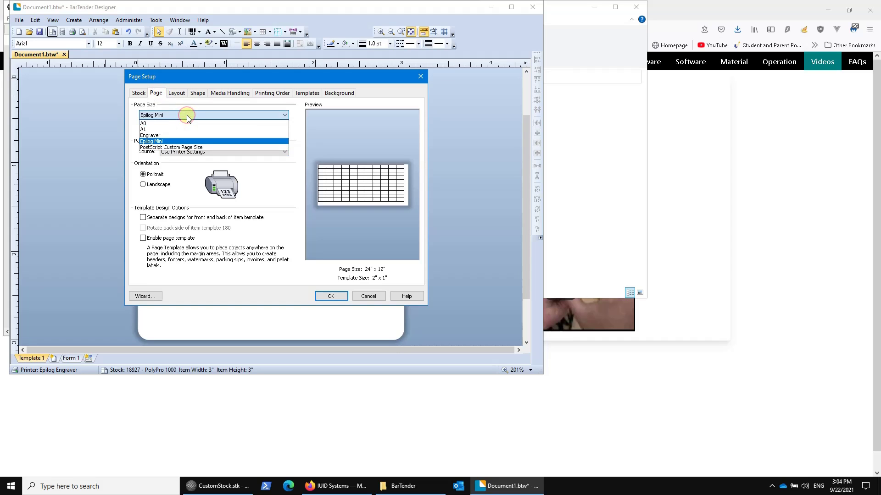
left_click(186, 115)
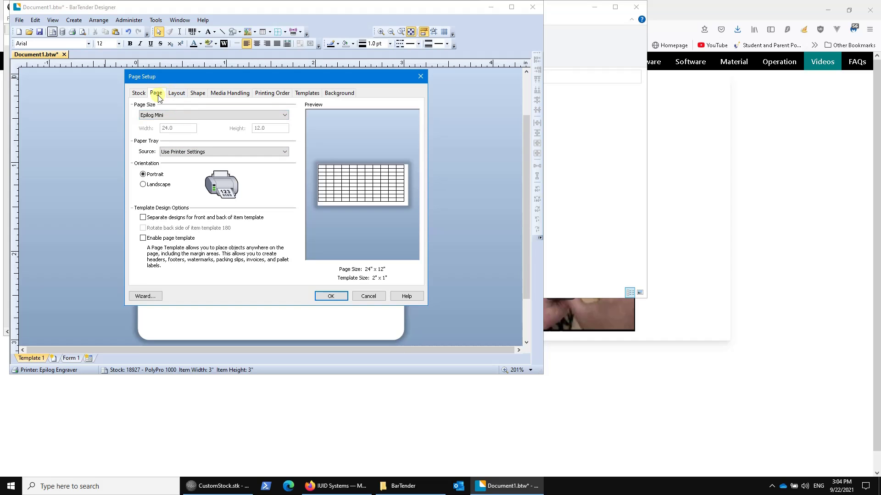
left_click(176, 93)
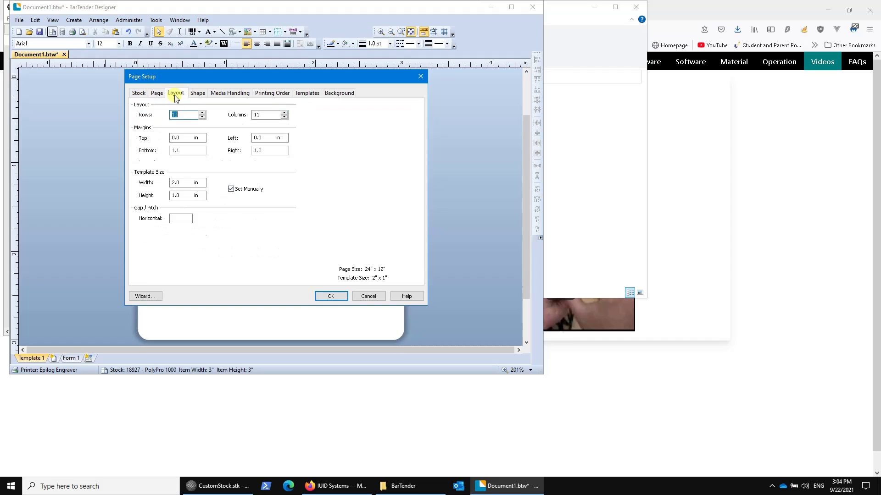
left_click(203, 117)
left_click(202, 117)
left_click(202, 118)
left_click(203, 118)
left_click(202, 118)
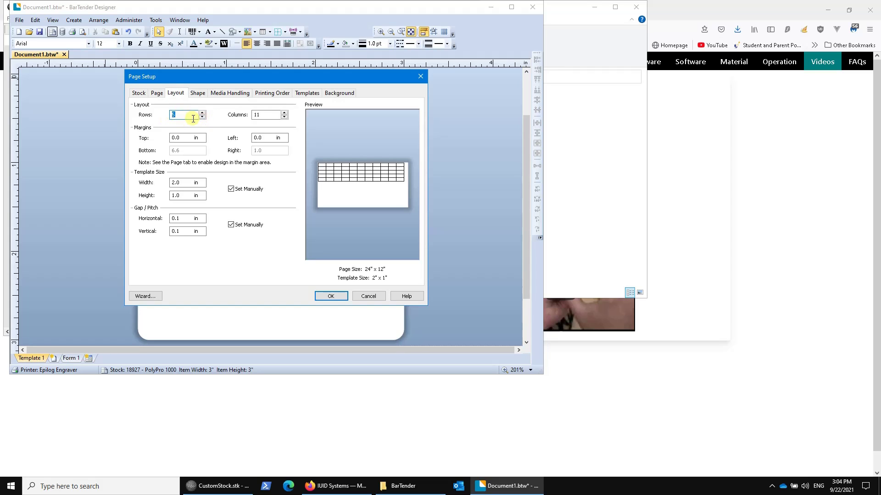
left_click(203, 117)
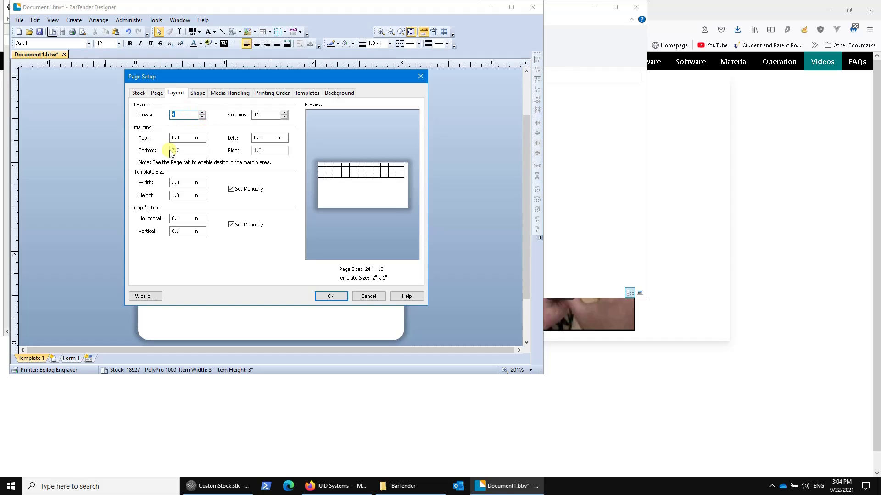
Set the top and left margins to 0.25"
left_click(179, 137)
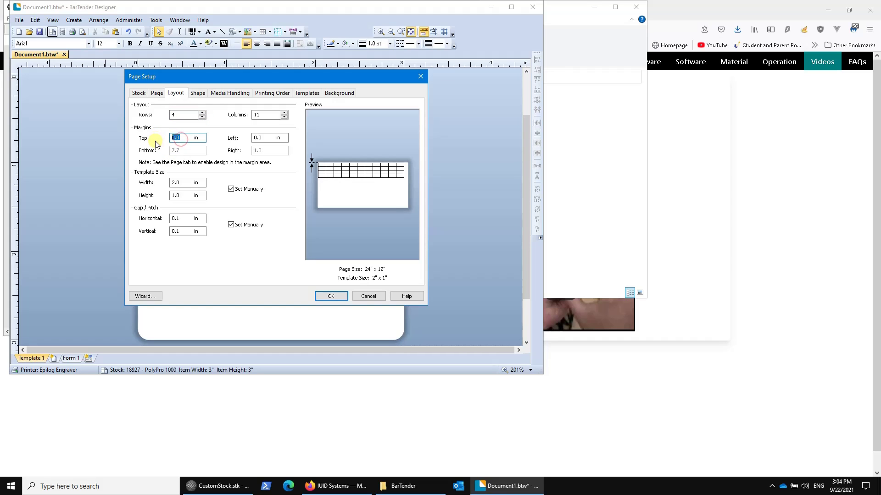
type("0.25")
left_click(267, 138)
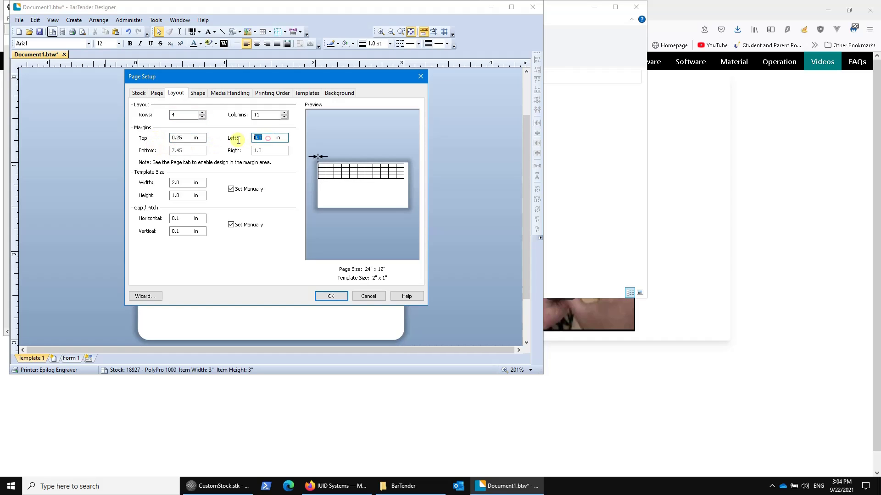
type(".25")
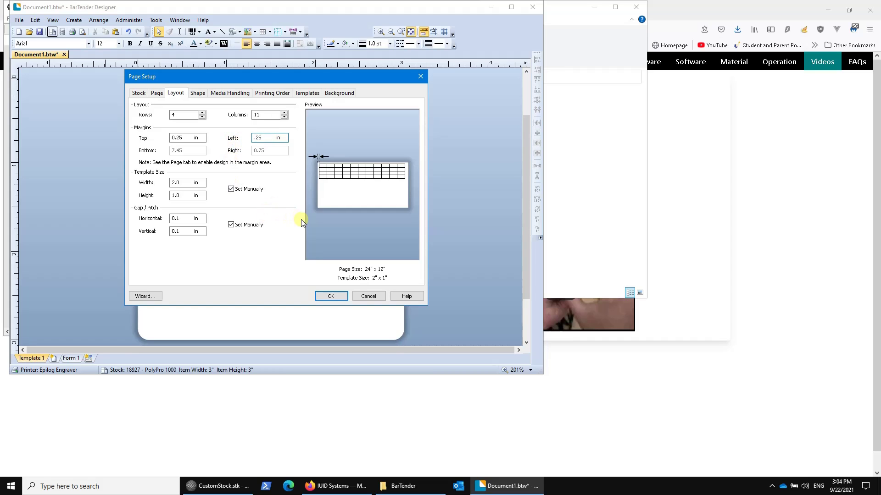
left_click(330, 196)
Turn on red printed borders with a 0.25" corner radius for the rounded rectangle, and apply
left_click(197, 92)
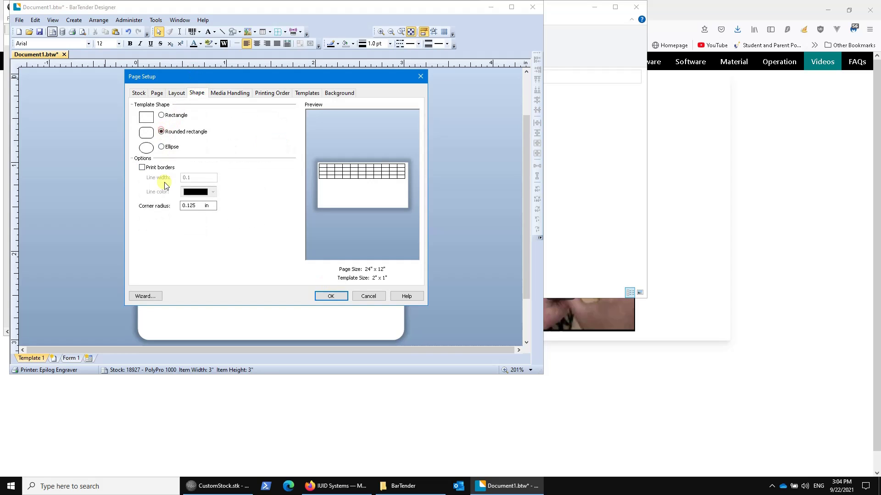
left_click(142, 167)
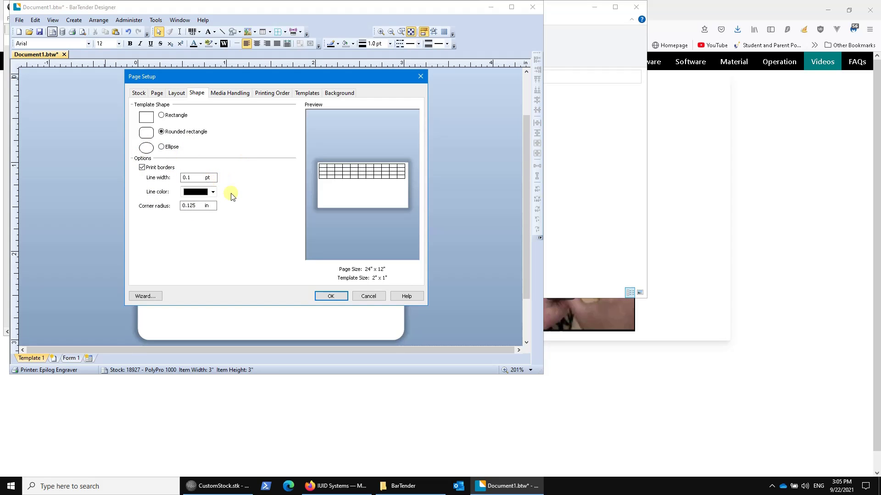
left_click(213, 193)
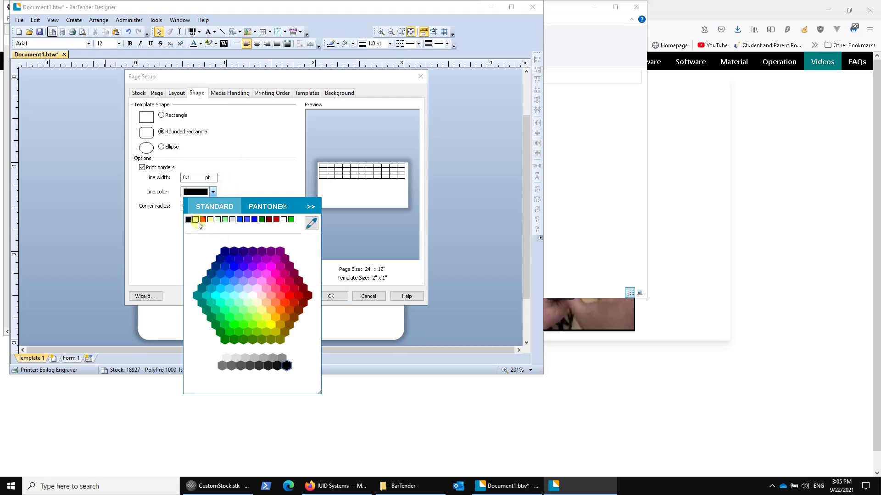
left_click(203, 220)
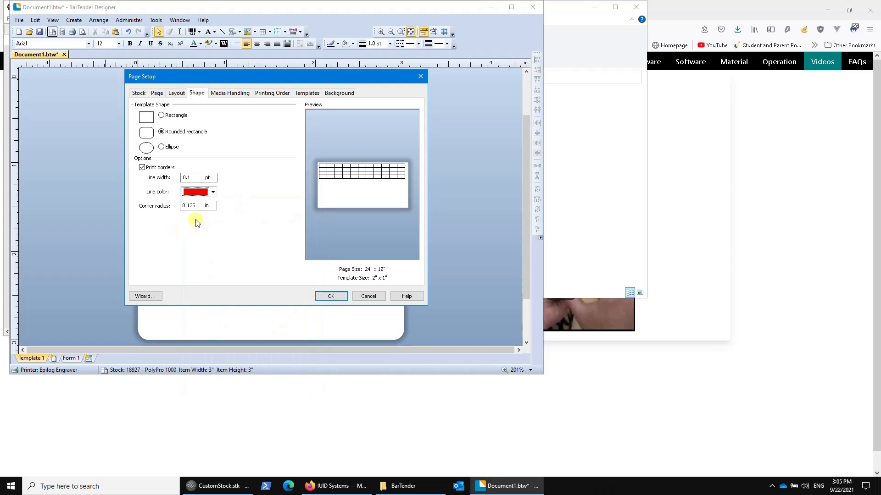
double_click(188, 207)
type("0.25")
left_click(330, 296)
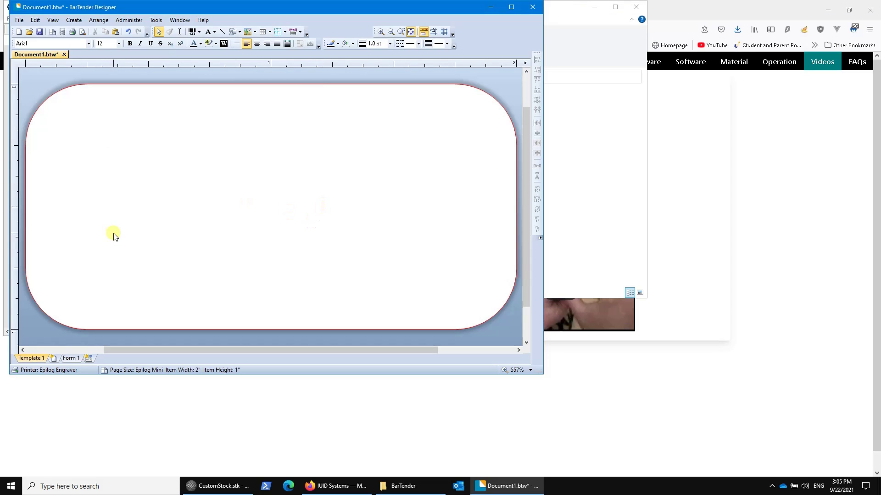
From the Stock tab, save the layout as stock '1x2-120 labels' in category newtag
left_click(53, 32)
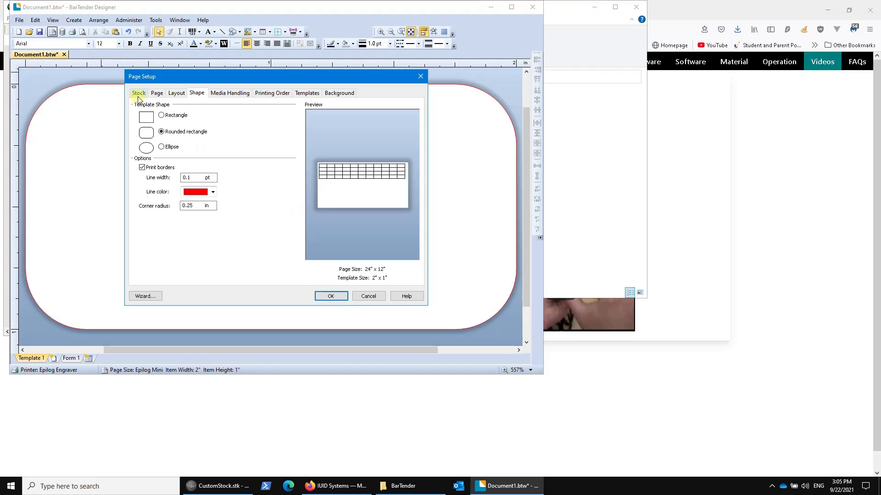
left_click(138, 93)
left_click(241, 272)
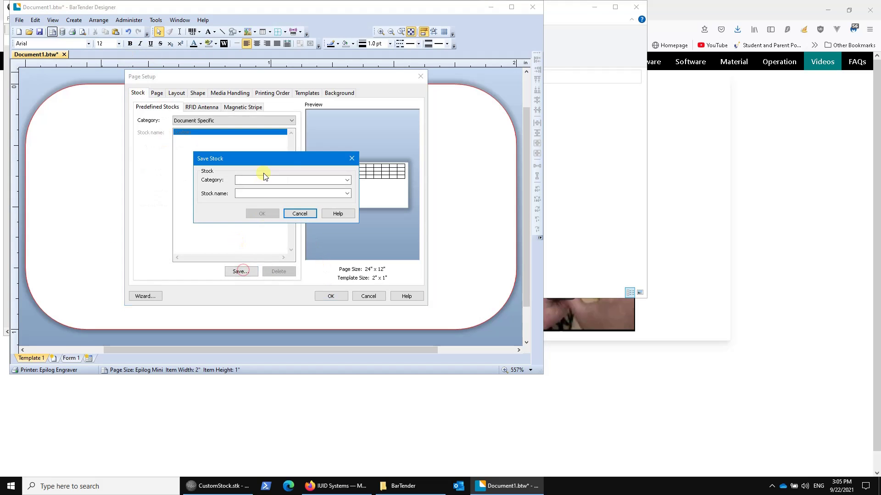
left_click(346, 180)
left_click(279, 201)
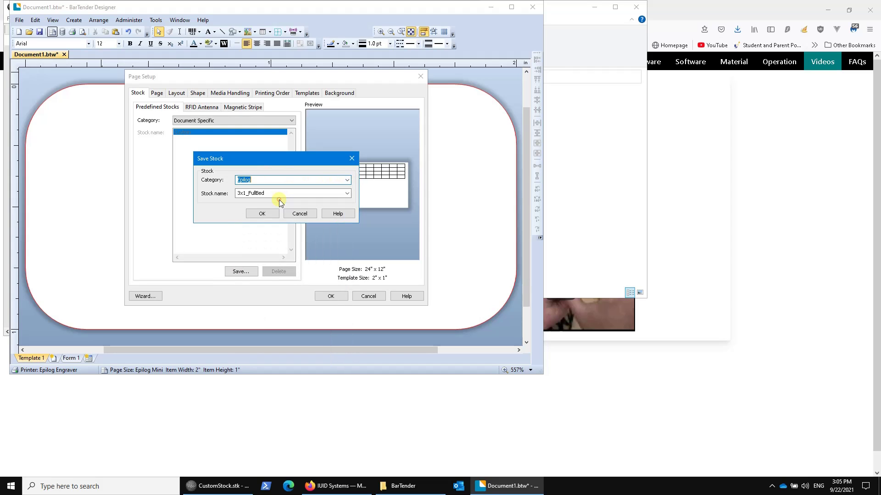
left_click(347, 180)
left_click(342, 181)
scroll(341, 180, "up", 1)
type("newtag")
left_click_drag(264, 193, 232, 196)
type("1x2-120 labels")
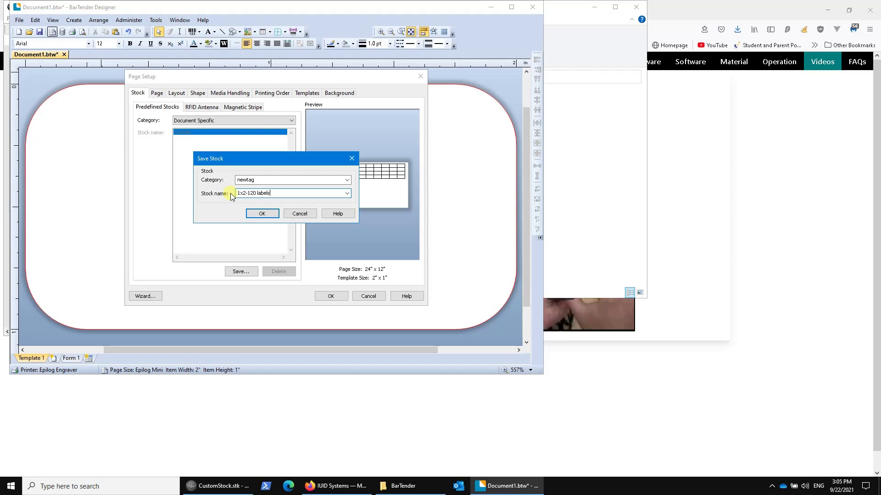
left_click(263, 214)
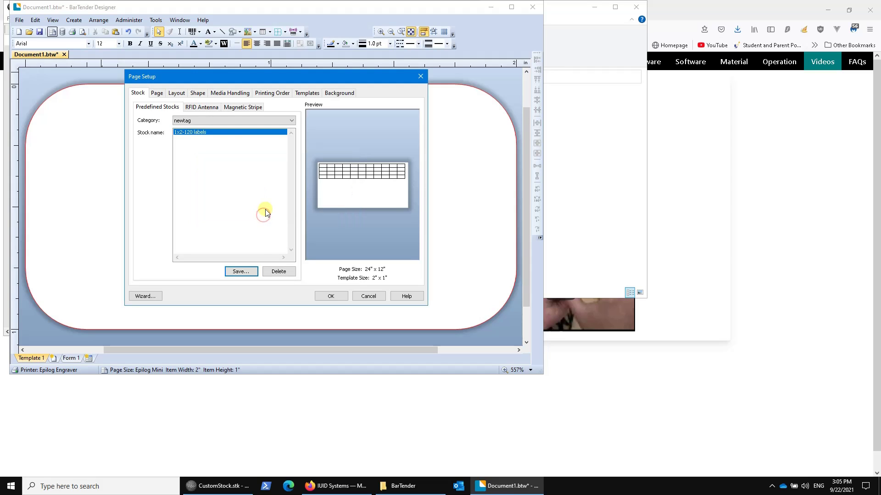
Create Document2 and apply the newtag '1x2-120 labels' stock to it
left_click(331, 296)
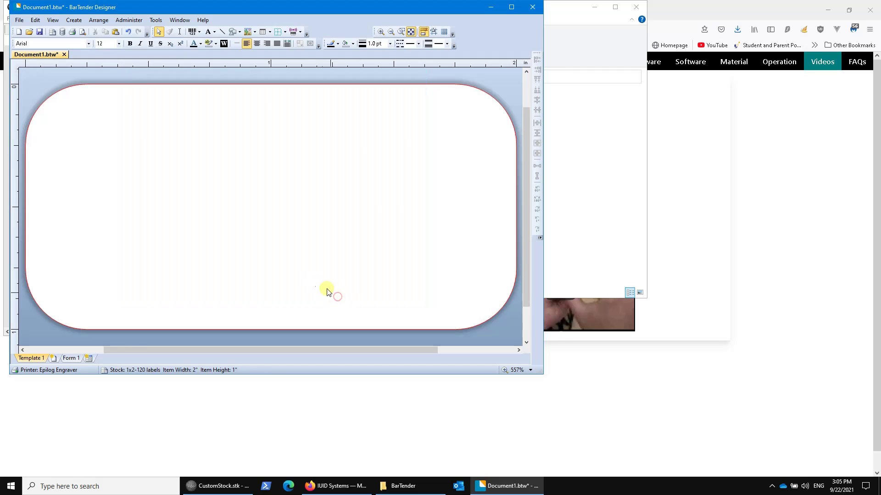
left_click(19, 32)
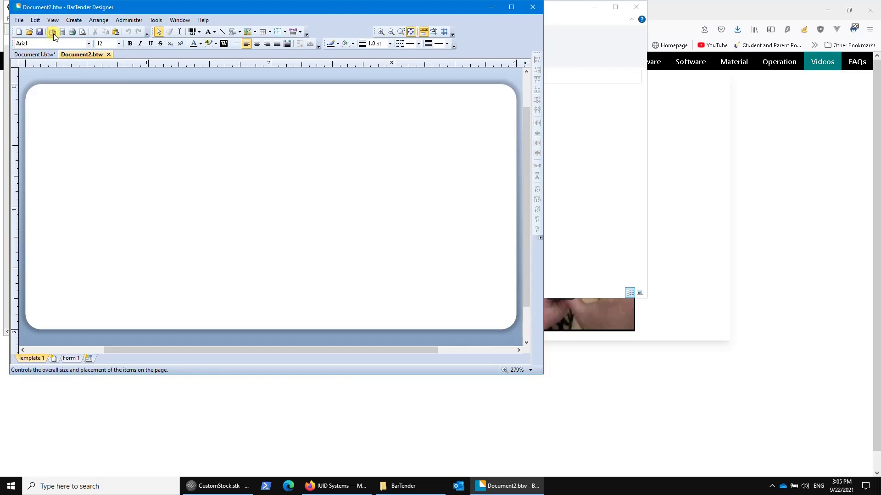
left_click(52, 32)
left_click(248, 123)
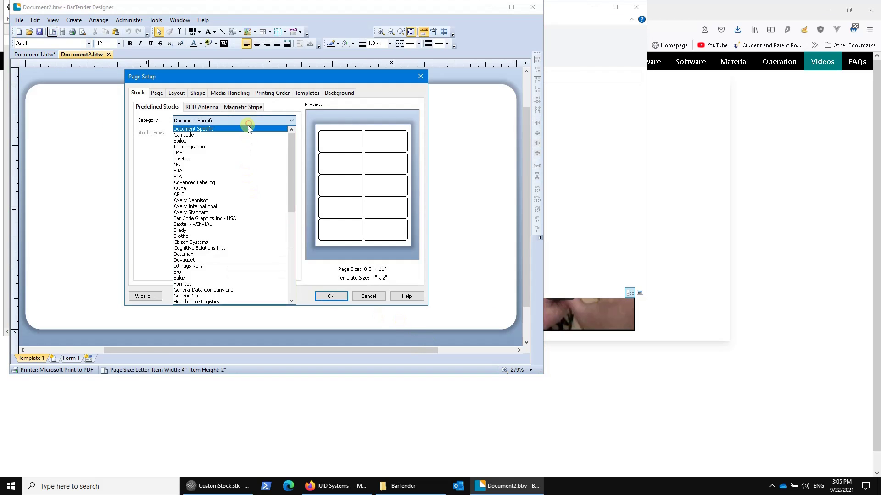
left_click(196, 159)
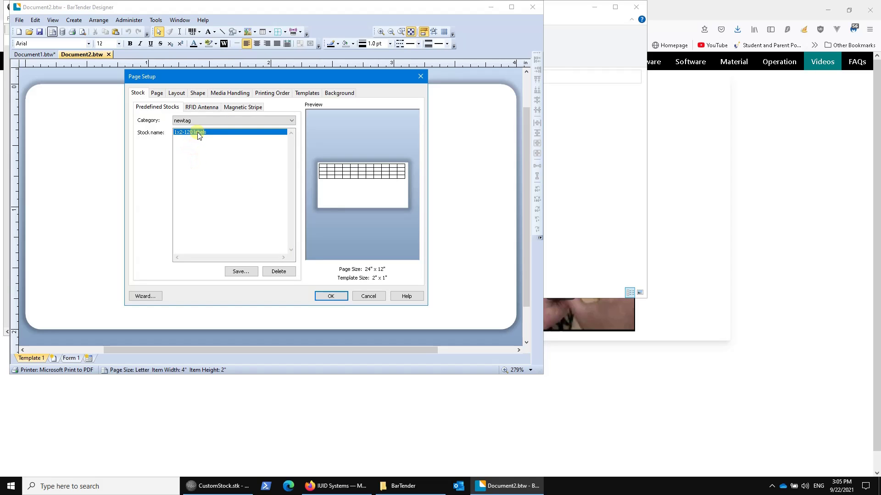
left_click(332, 297)
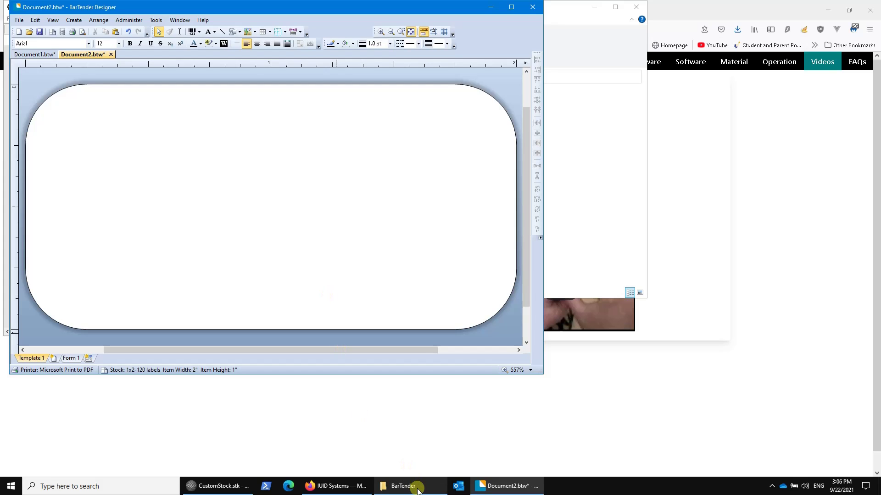
In SciTE, widen the window and select lines 12–32 of CustomStock.stk, then reopen BarTender's Page Setup
left_click(218, 488)
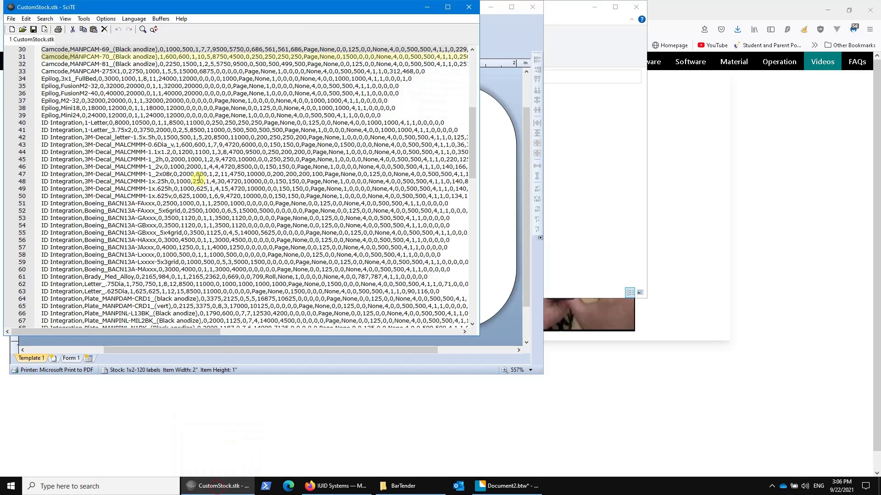
scroll(199, 179, "up", 8)
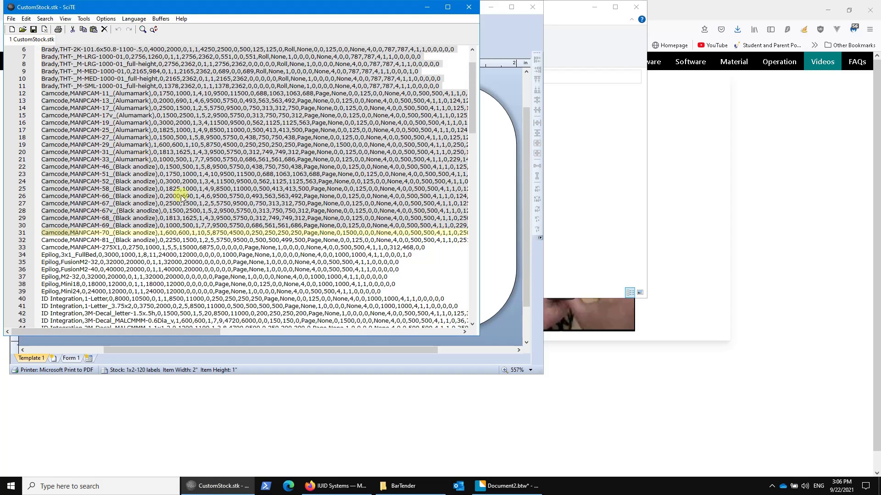
scroll(251, 229, "up", 1)
left_click_drag(481, 224, 802, 217)
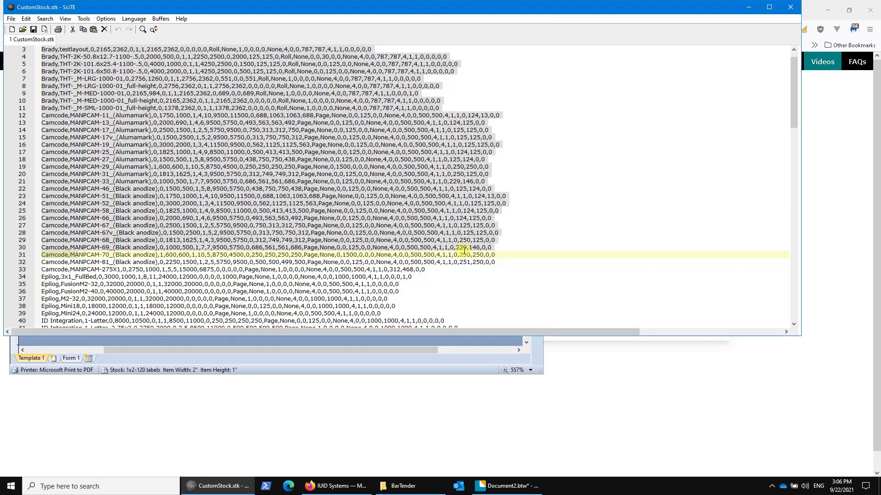
left_click(73, 122)
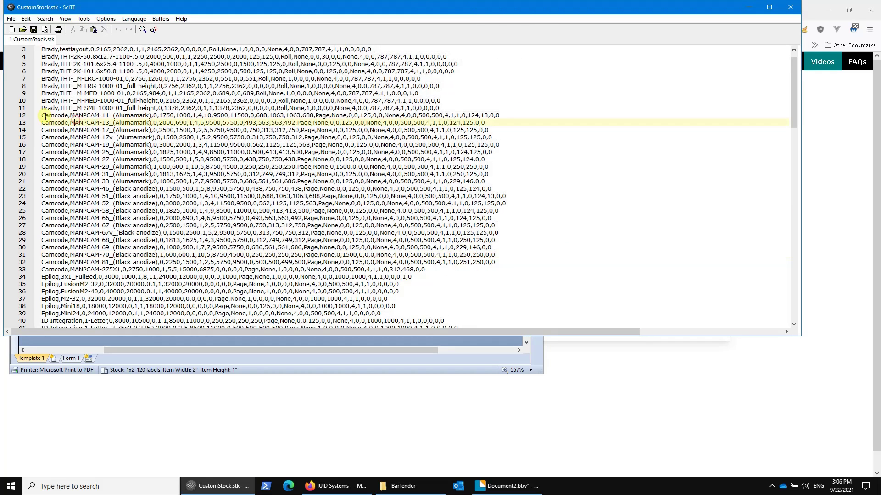
left_click_drag(46, 117, 511, 270)
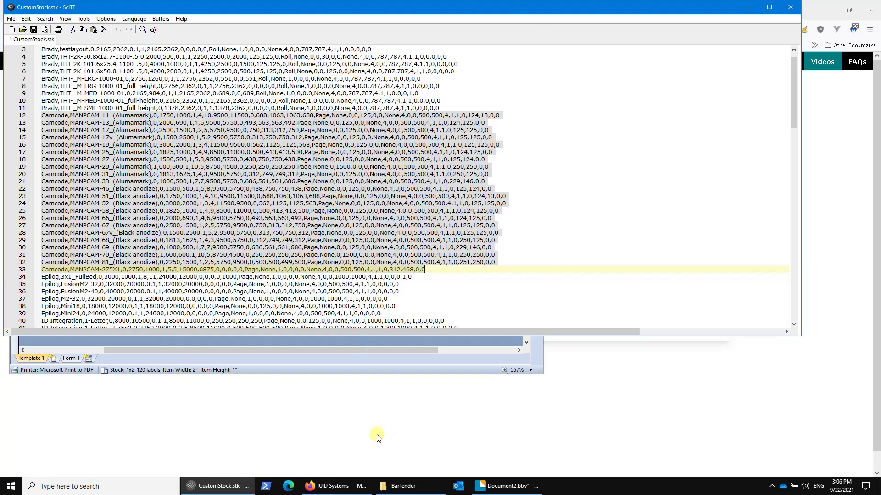
double_click(360, 367)
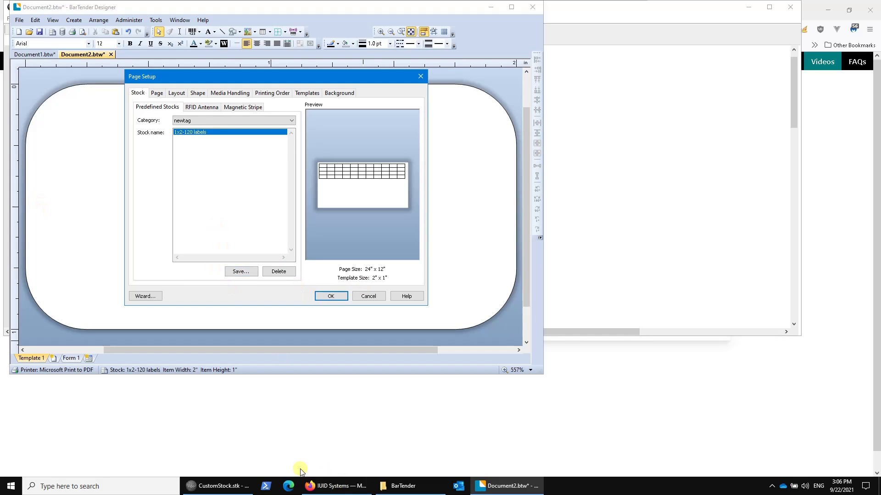
left_click(393, 488)
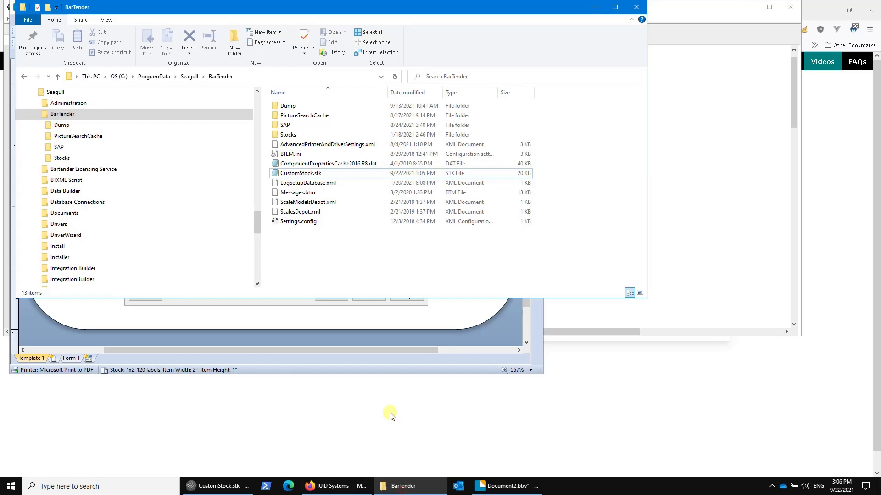
left_click(297, 175)
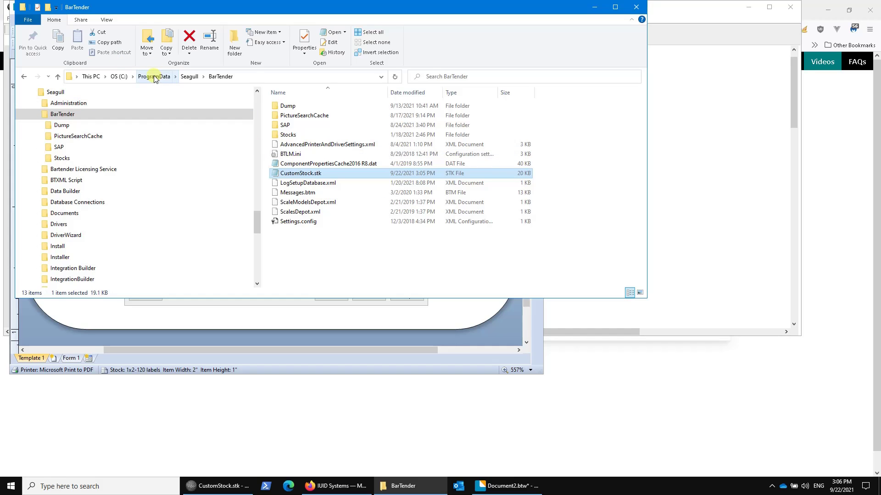
left_click(106, 20)
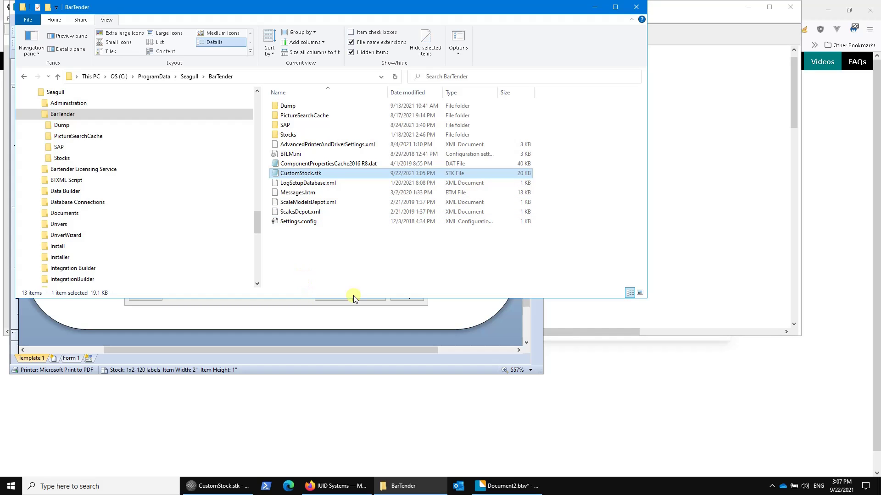
Bring BarTender's Page Setup forward and cancel it without changes
left_click(466, 323)
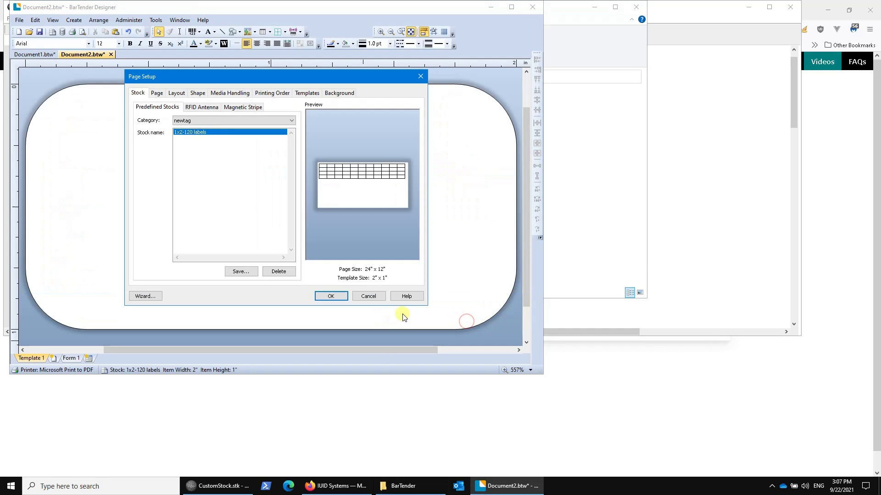
left_click(367, 296)
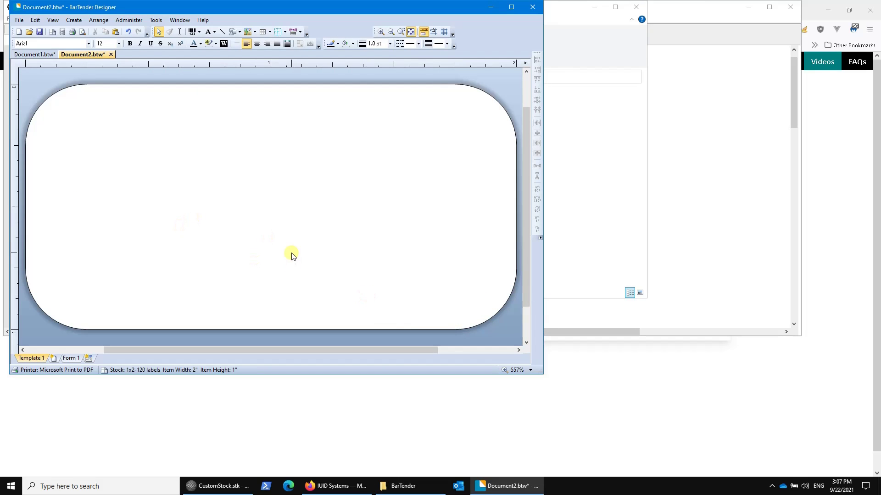